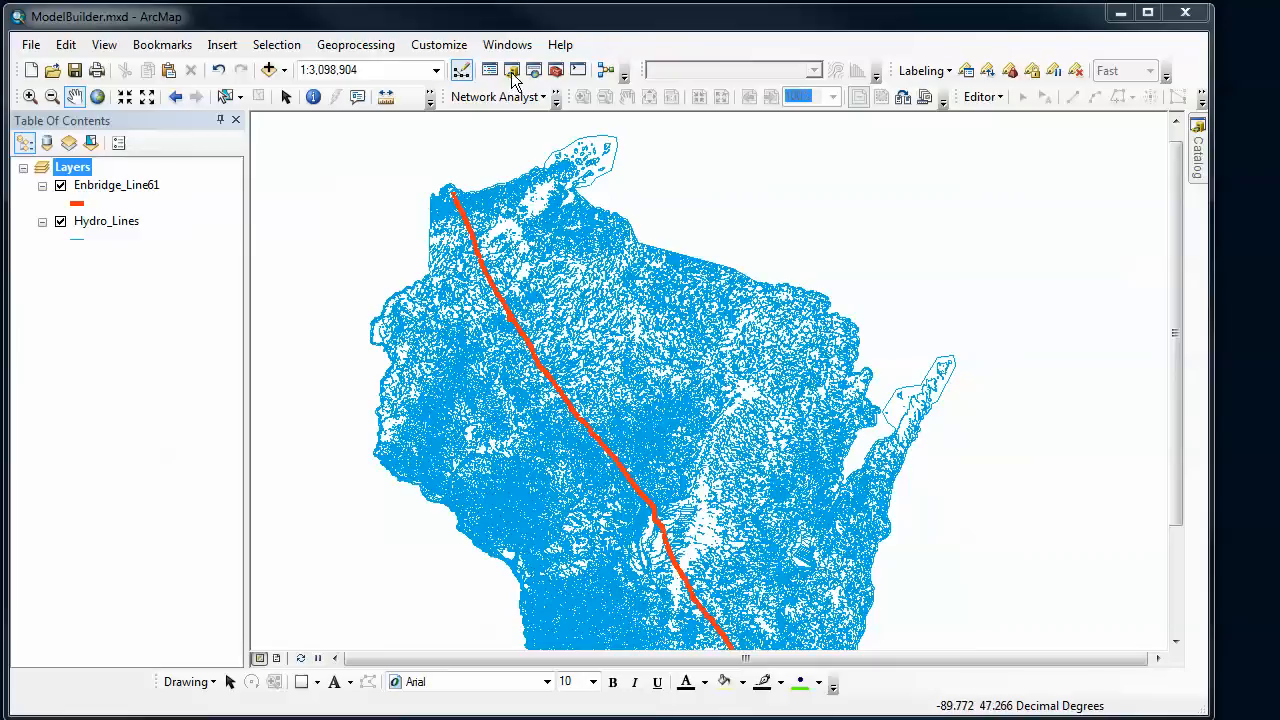
Create a new toolbox in the Home folder from the Catalog, keeping the default name Toolbox.tbx
click(1197, 150)
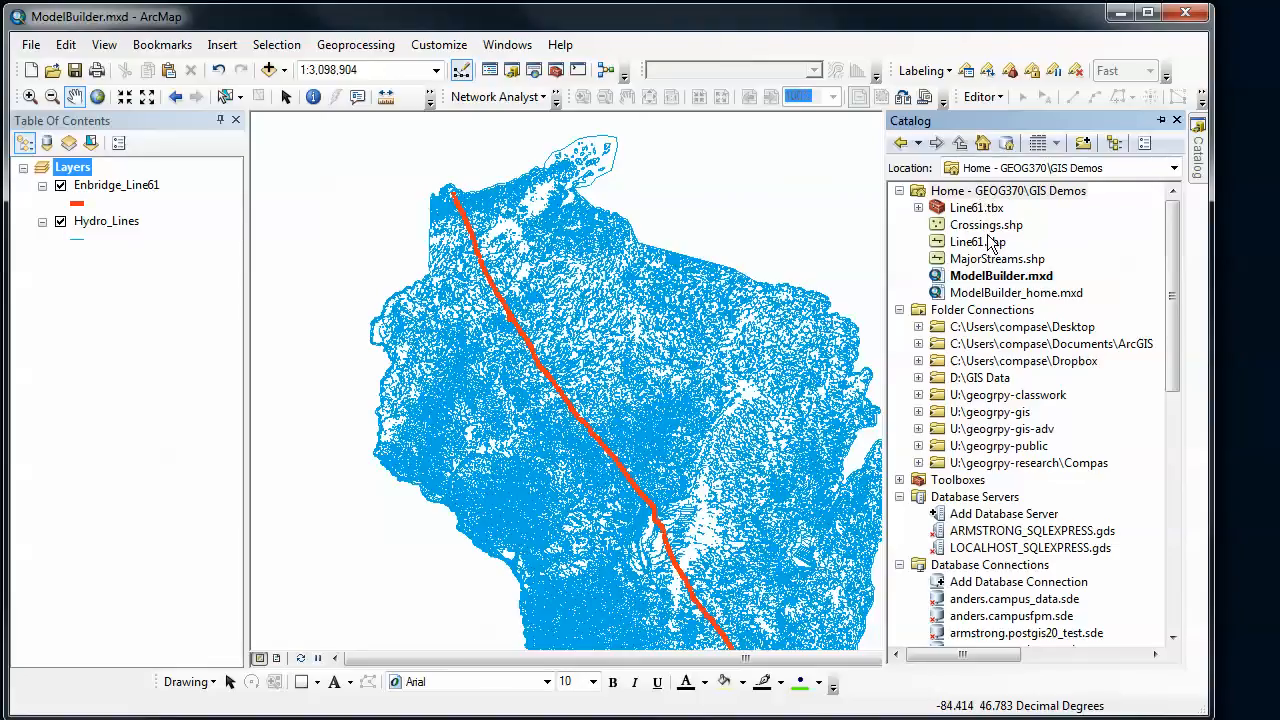
right_click(950, 192)
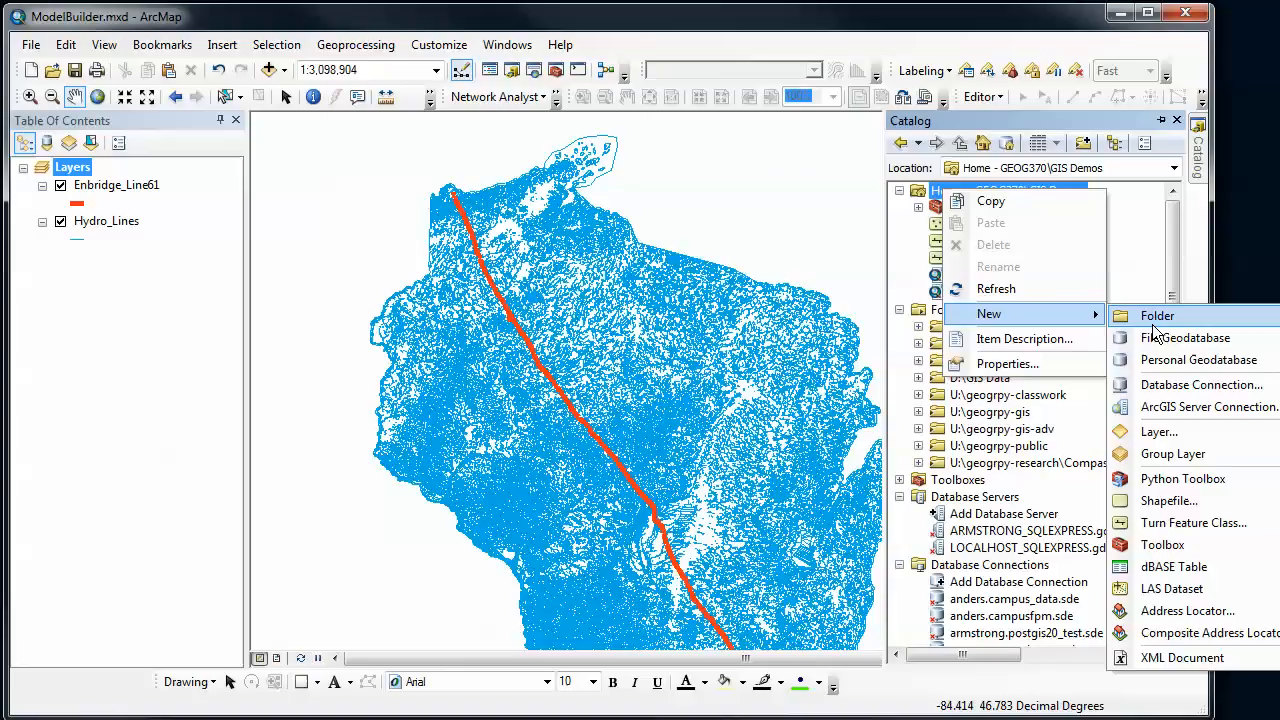
mouse_move(1020, 314)
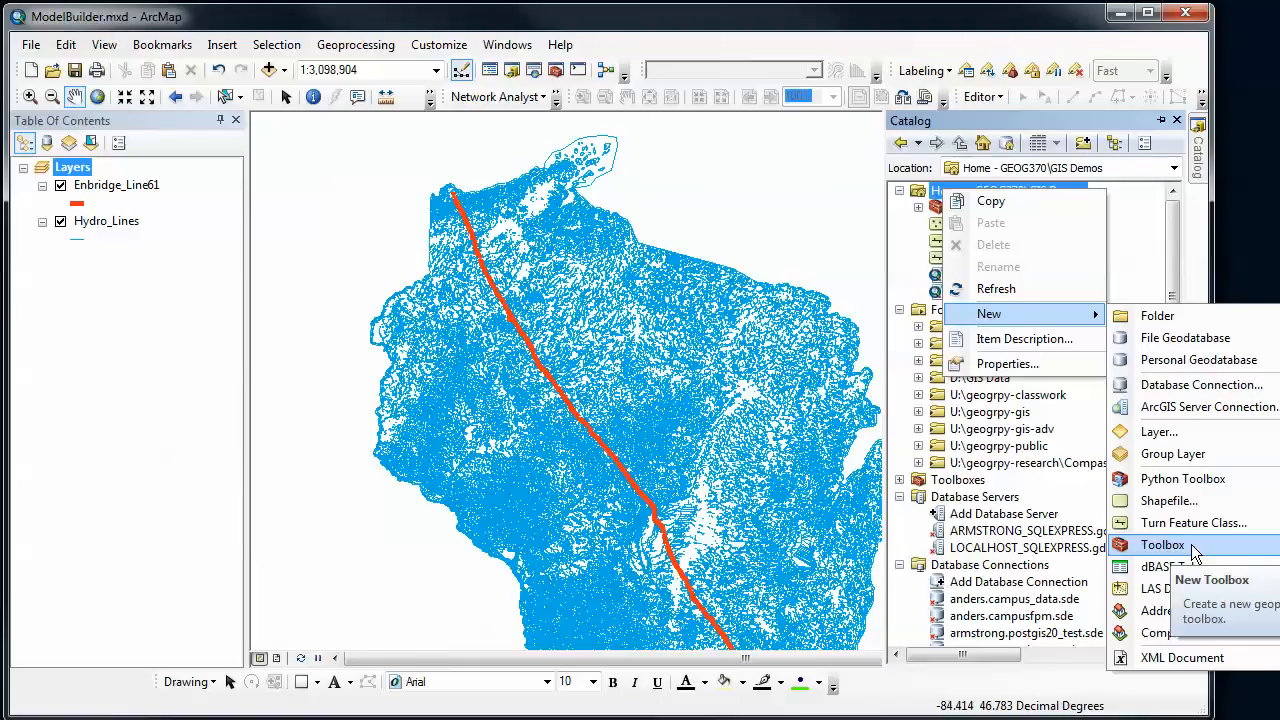
click(1191, 544)
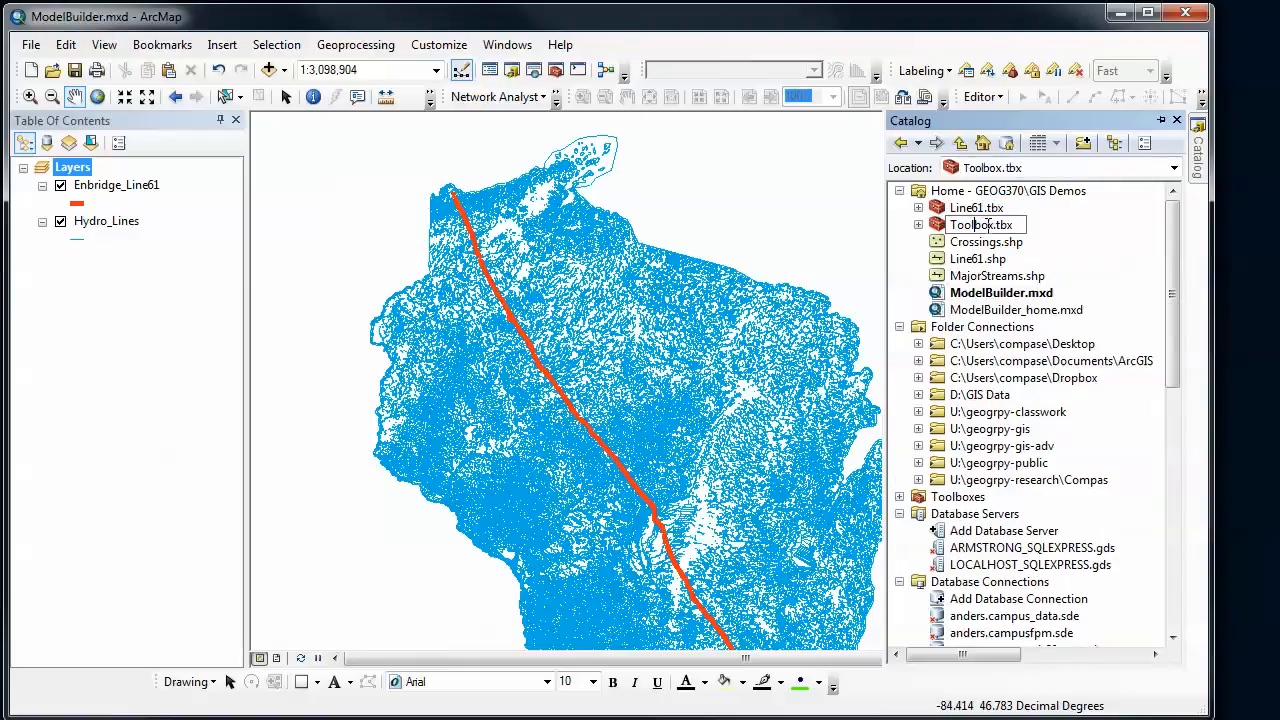
drag(998, 225, 950, 225)
key(Return)
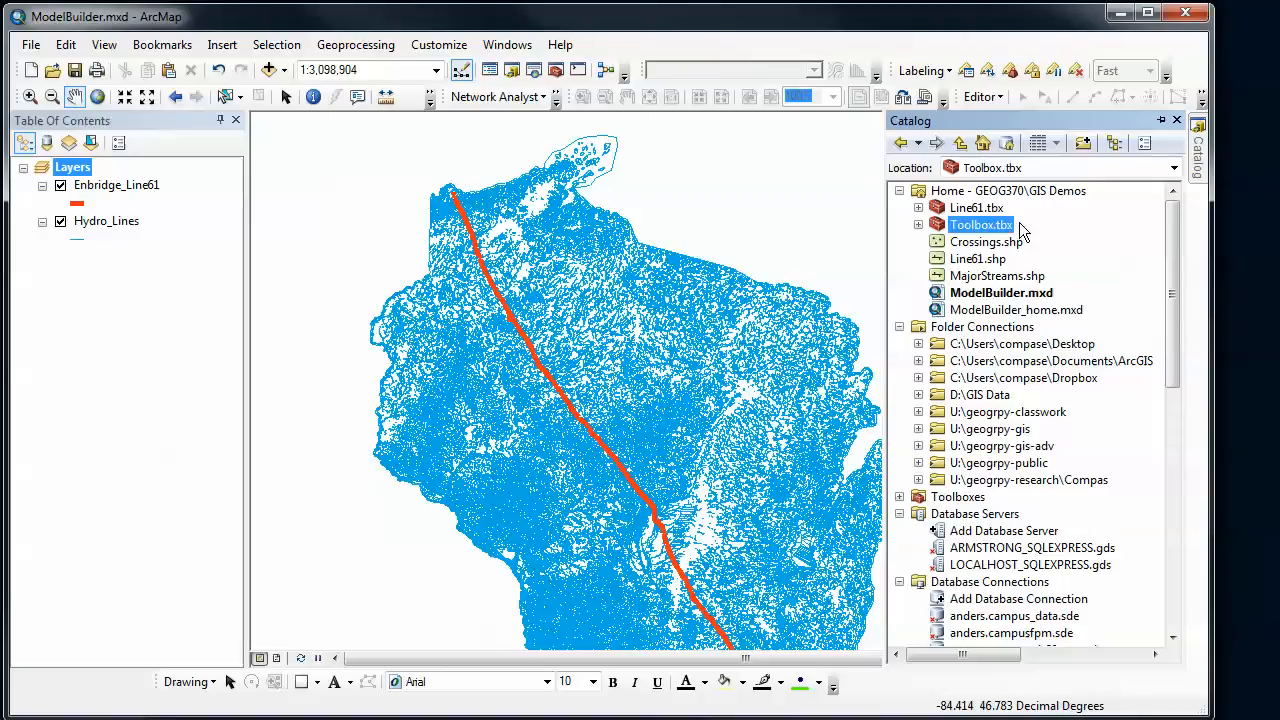
Create a new model inside Toolbox.tbx and position the empty ModelBuilder window over the map
right_click(968, 228)
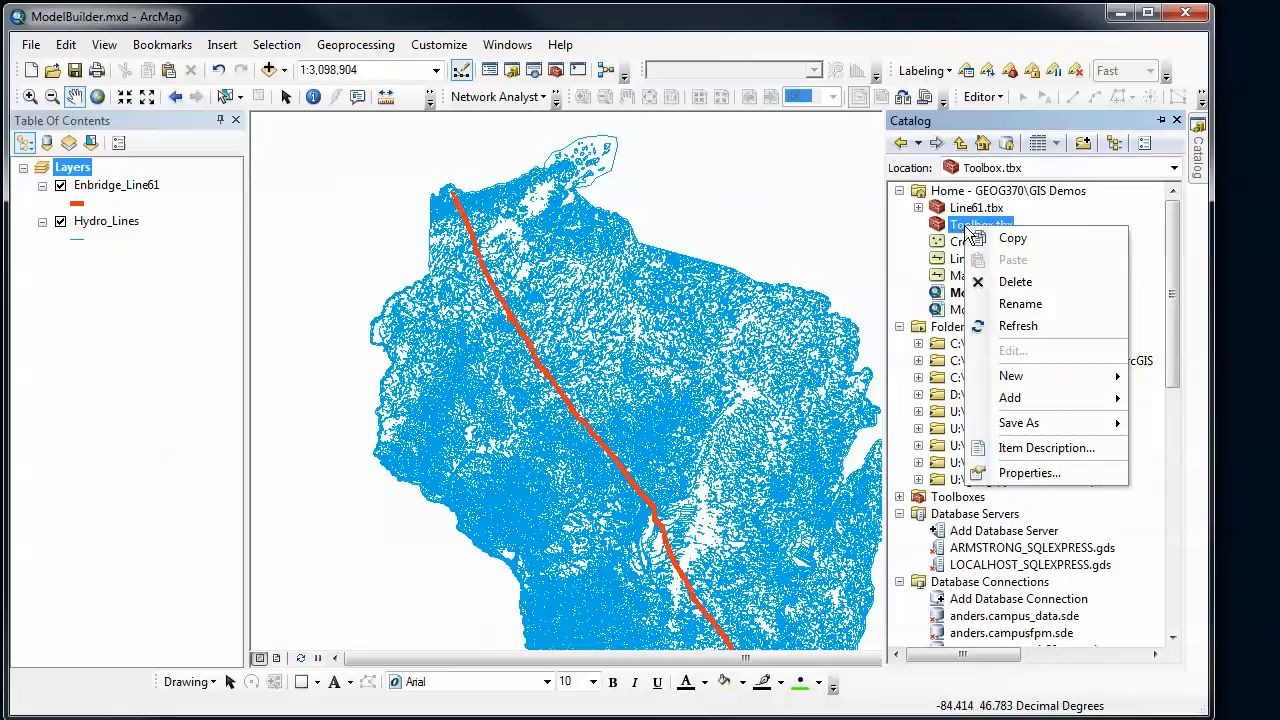
mouse_move(1011, 376)
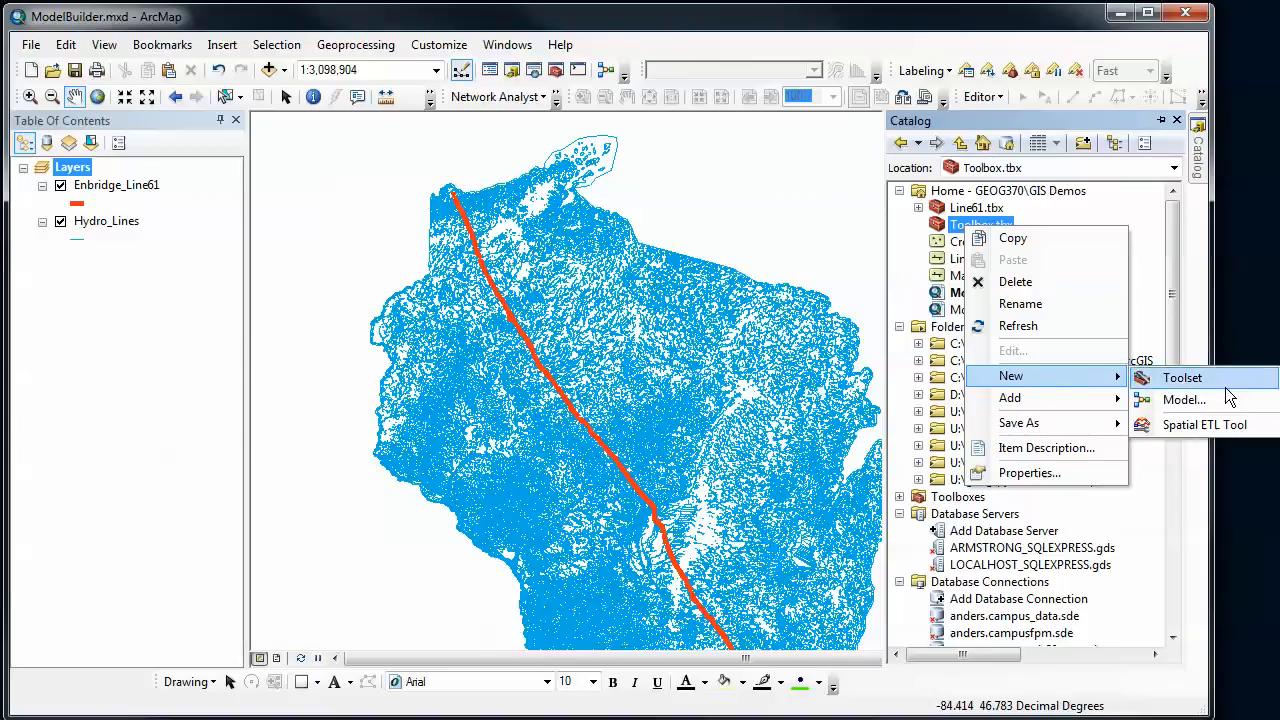
click(1184, 399)
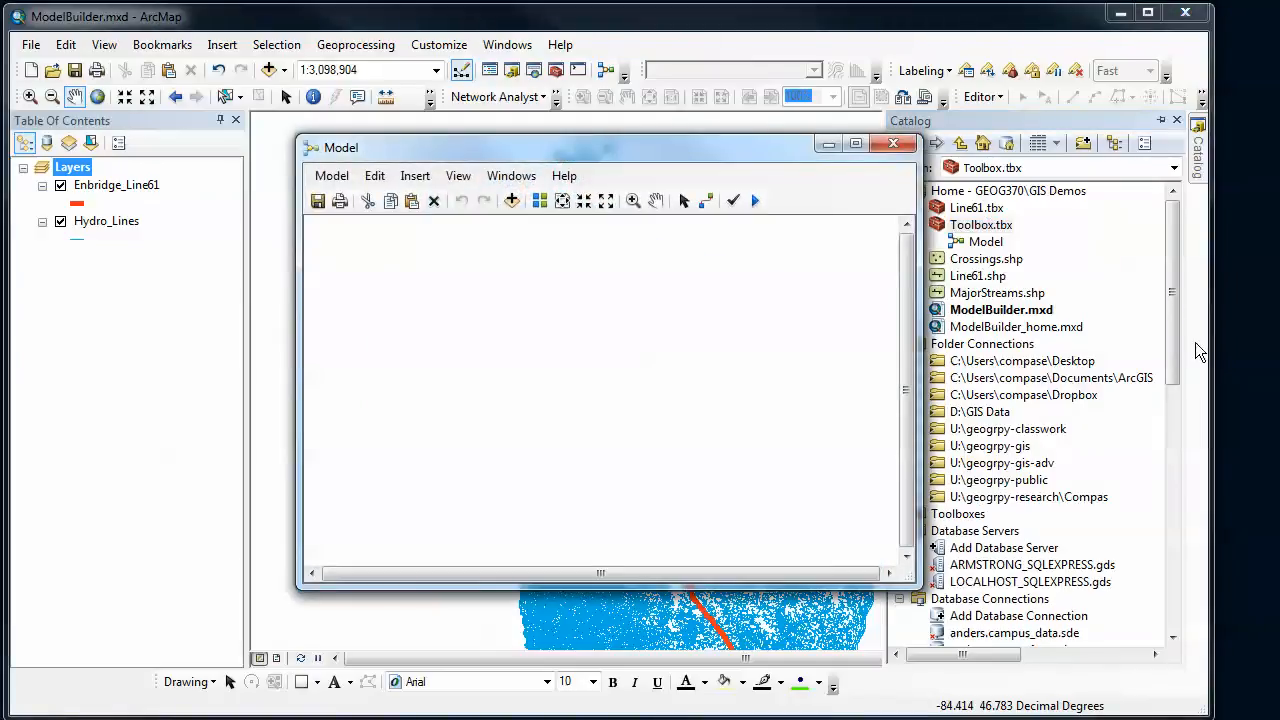
mouse_move(714, 148)
mouse_down()
mouse_move(777, 182)
mouse_move(789, 168)
mouse_up()
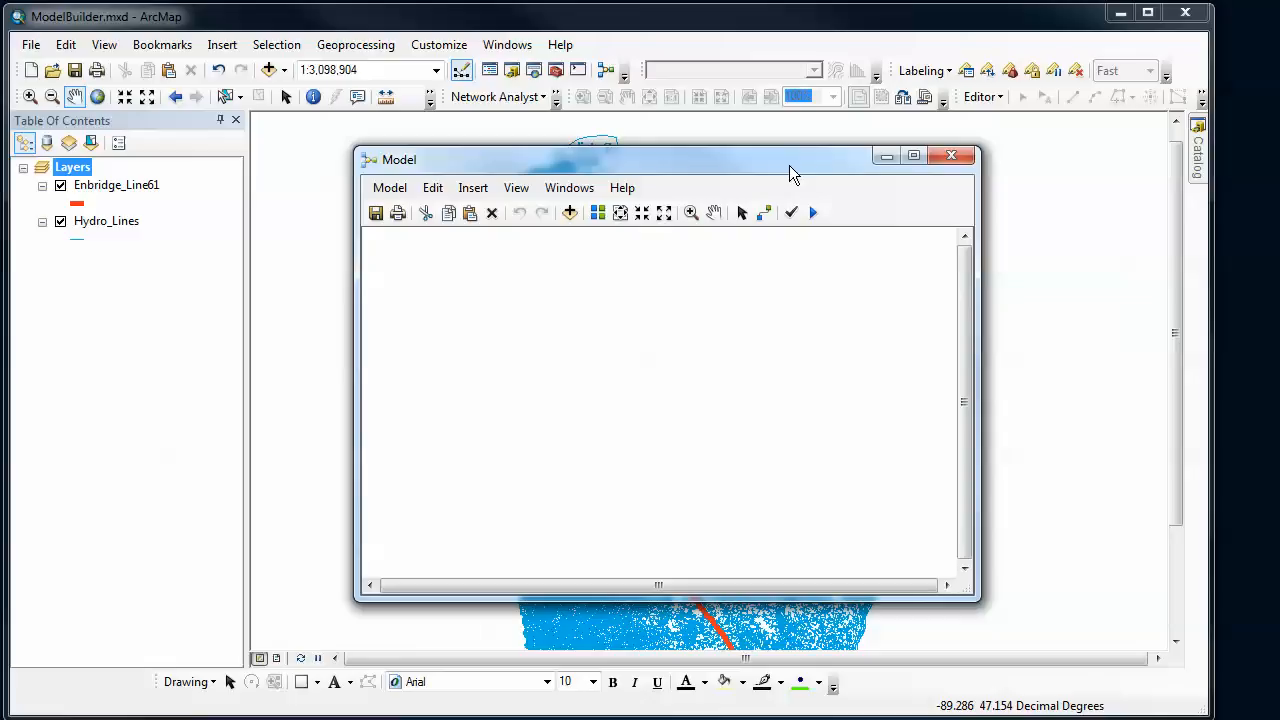
click(389, 188)
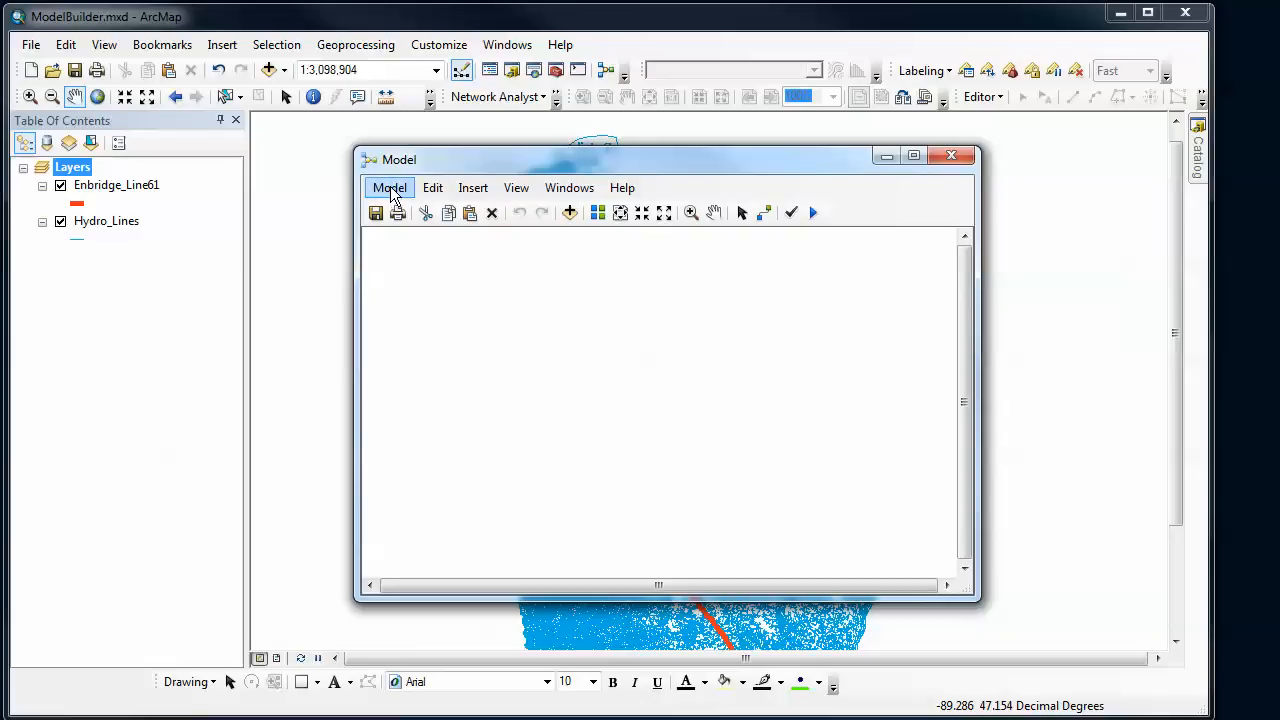
Set the model's Name and Label to Crossing in Model Properties
click(390, 188)
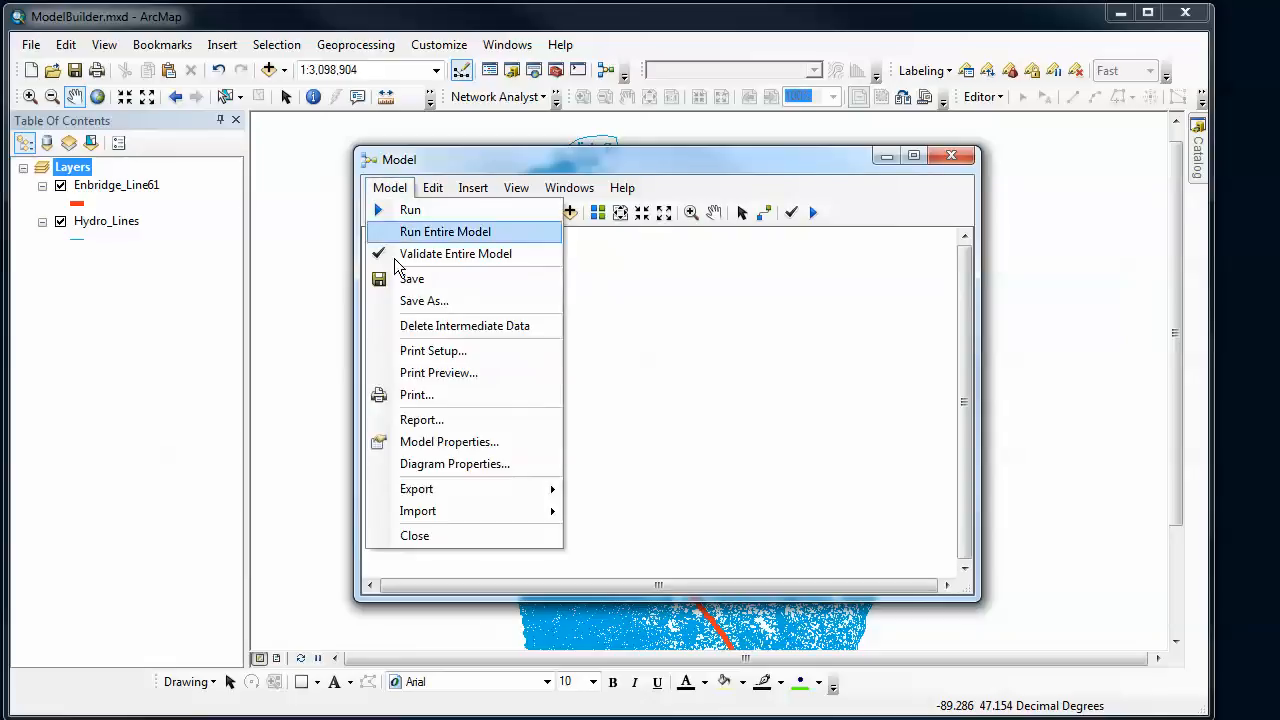
click(477, 450)
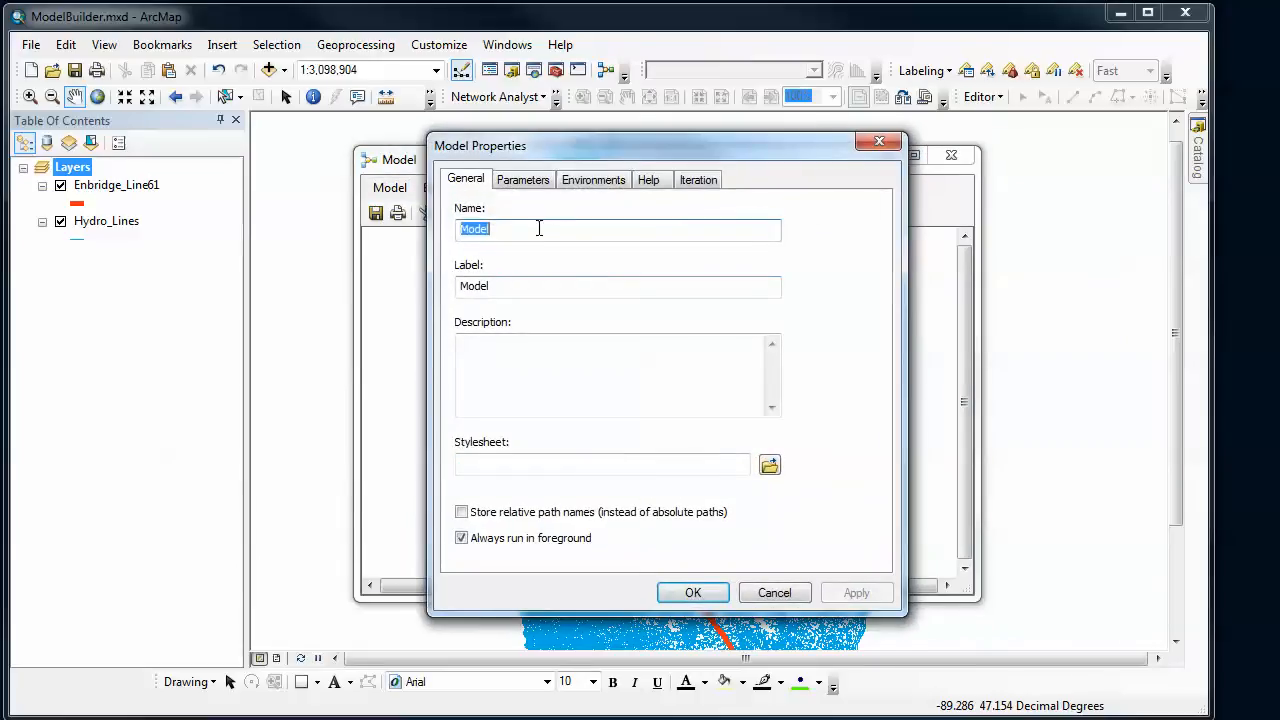
drag(545, 228, 440, 230)
text(Crossing)
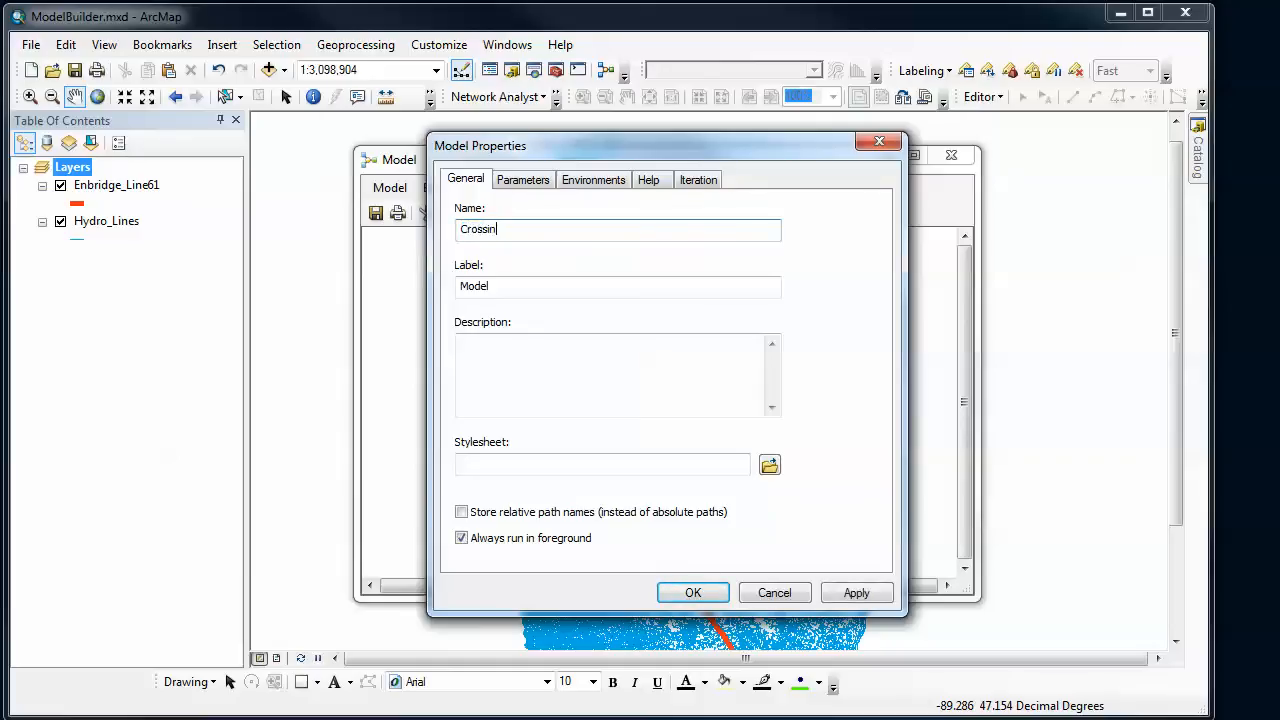
key(Tab)
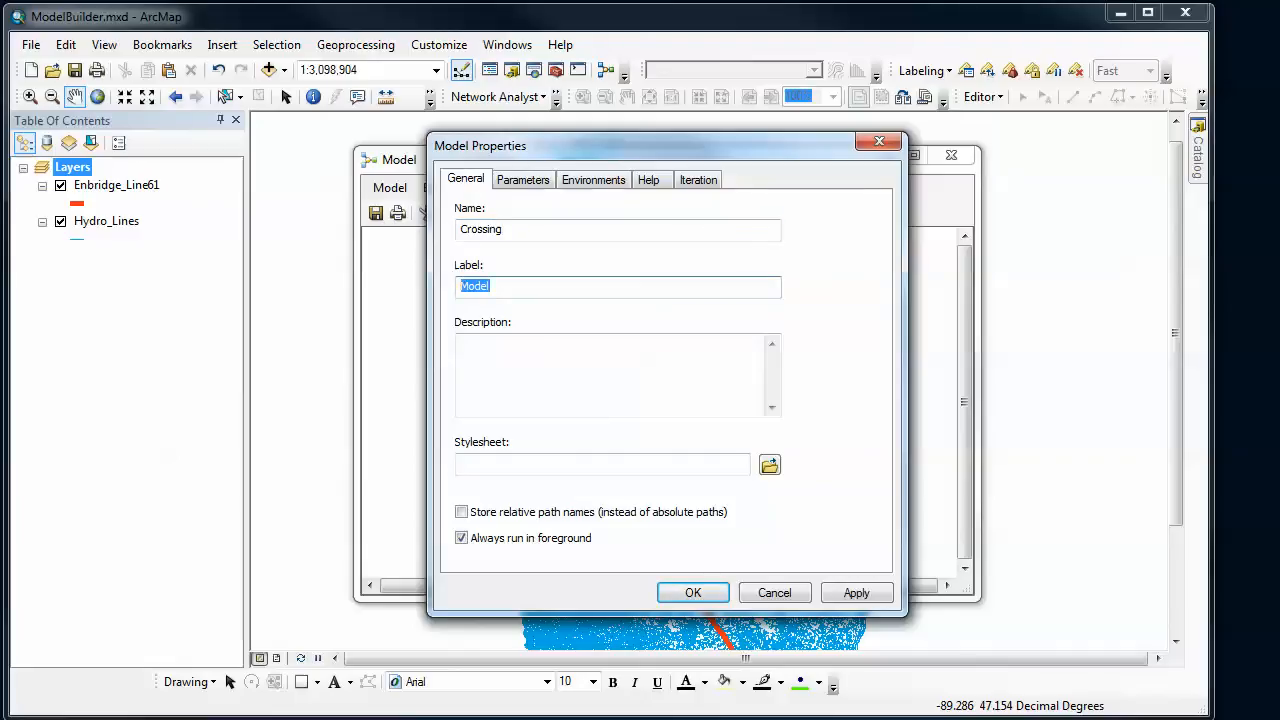
text(Crossing)
click(693, 593)
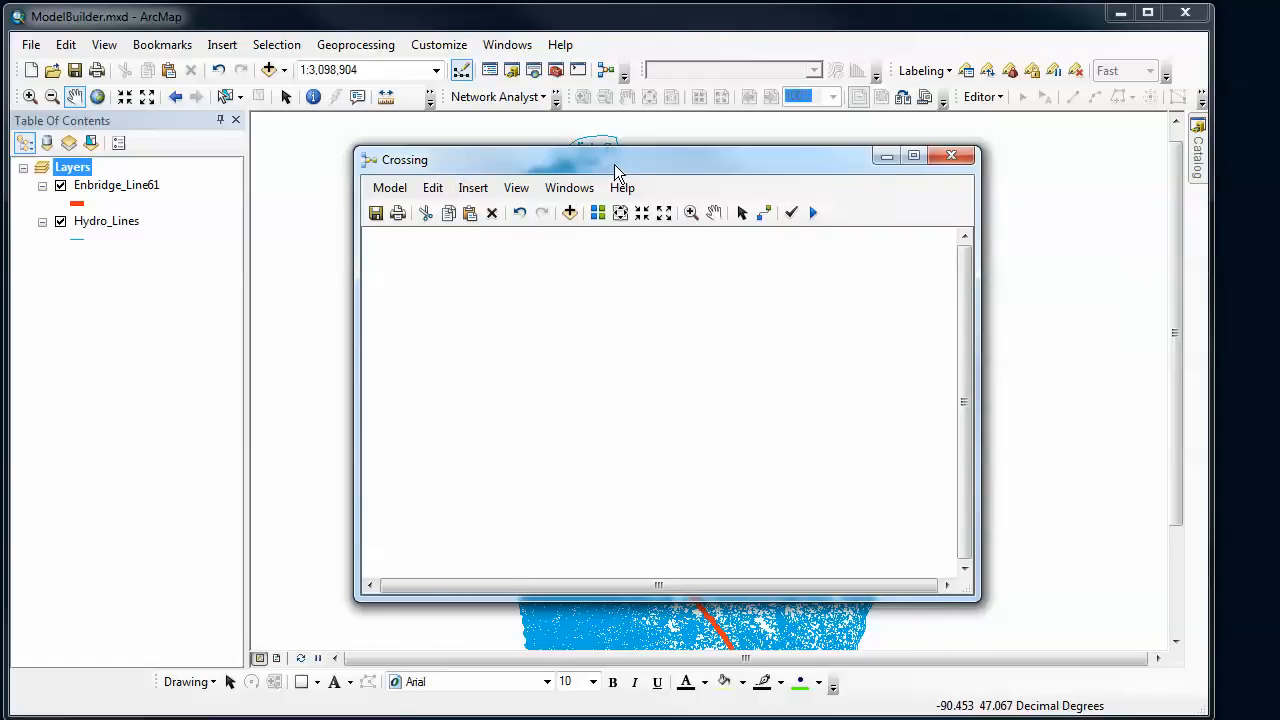
Drag Enbridge_Line61 and Hydro_Lines from the Table of Contents onto the Crossing model canvas
mouse_move(614, 164)
mouse_down()
mouse_move(575, 175)
mouse_move(548, 162)
mouse_move(590, 163)
mouse_move(554, 181)
mouse_move(554, 155)
mouse_up()
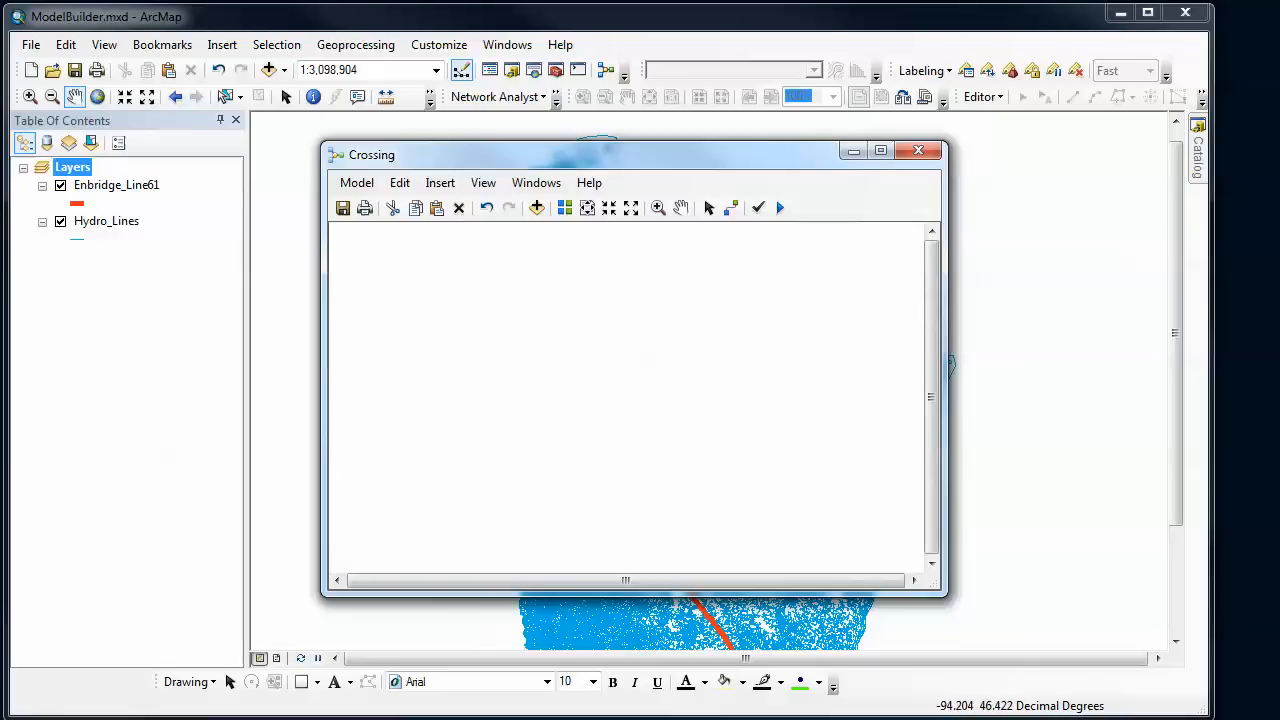
click(60, 221)
click(115, 186)
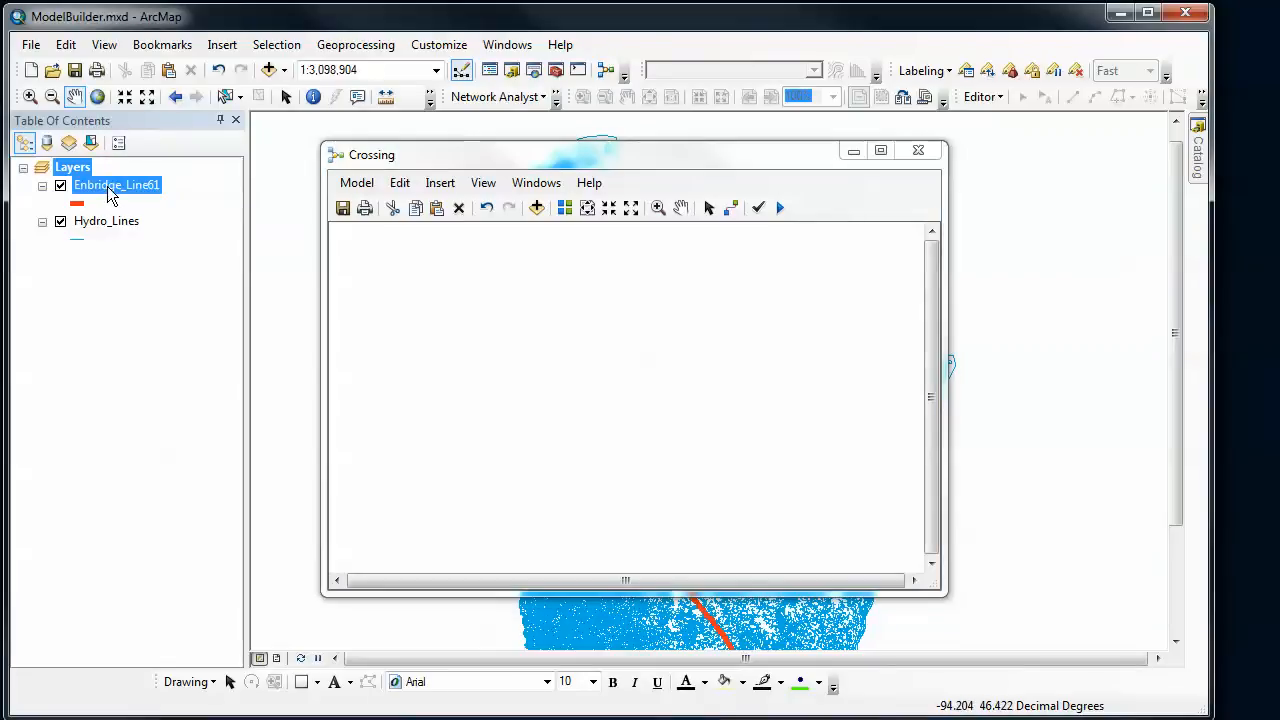
drag(110, 190, 415, 290)
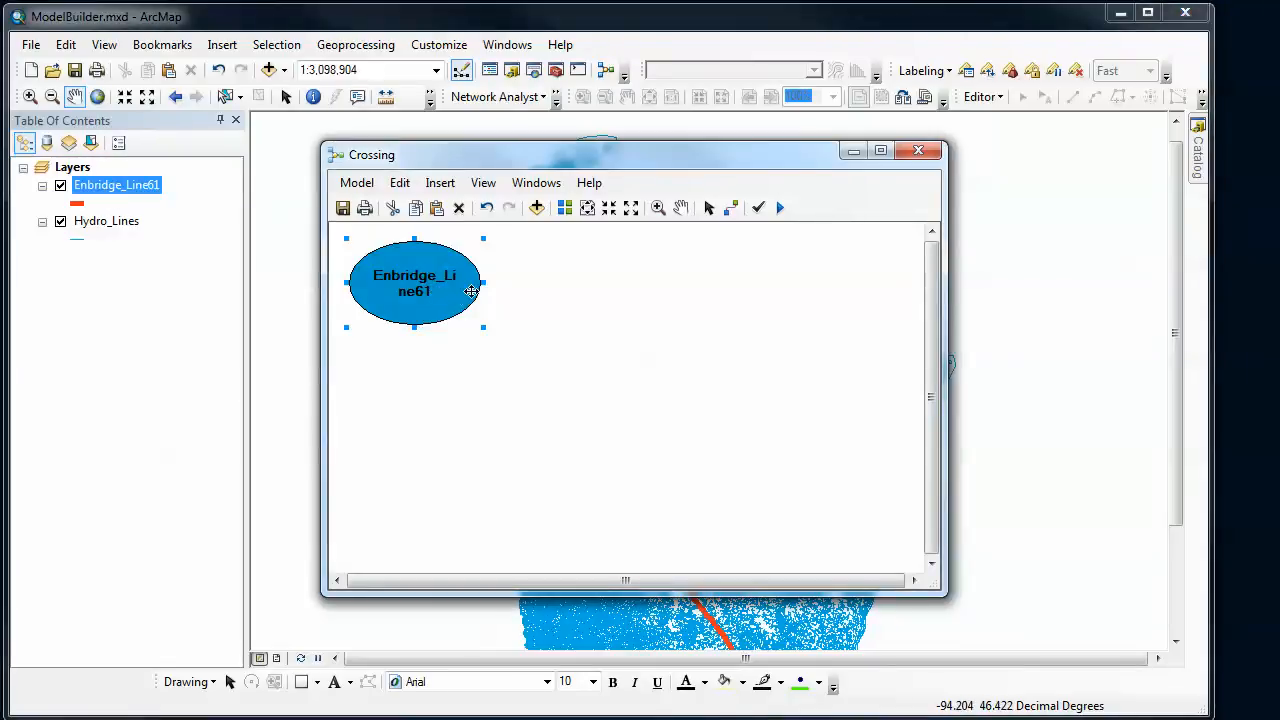
drag(105, 221, 420, 414)
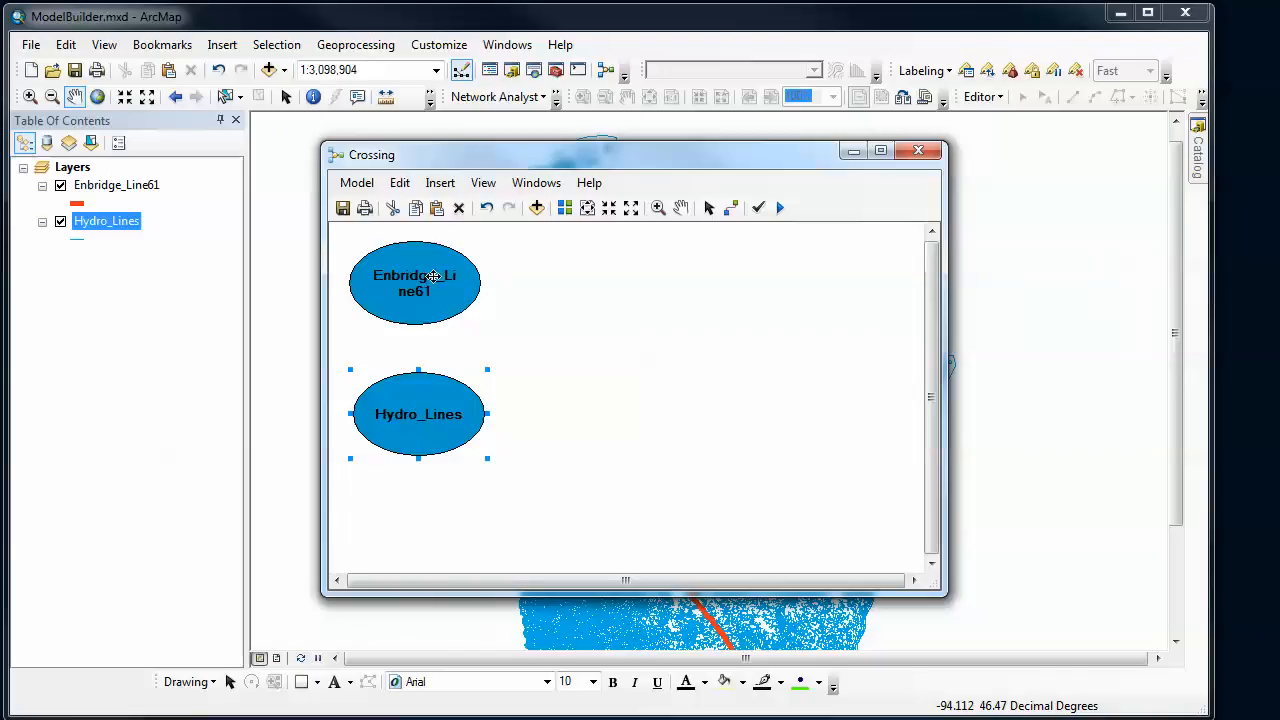
drag(639, 155, 461, 172)
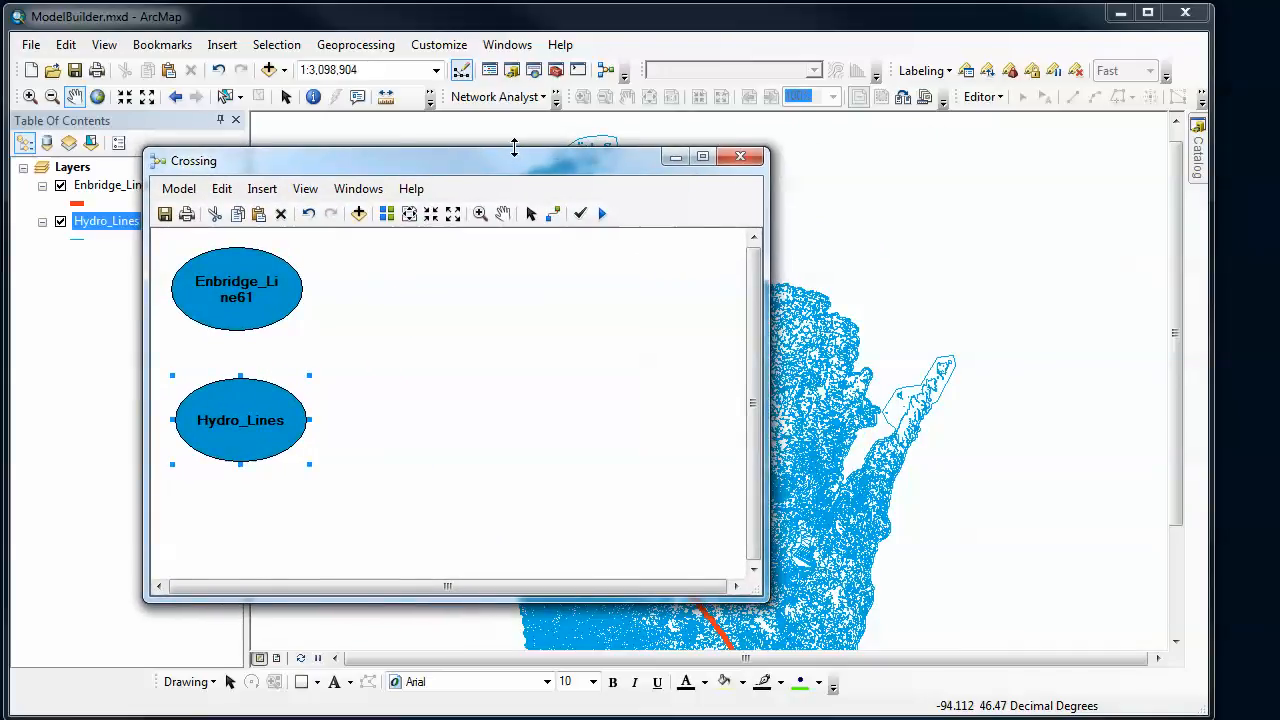
Search the Tools for 'select' and drag Select Layer By Attribute onto the model canvas
click(535, 72)
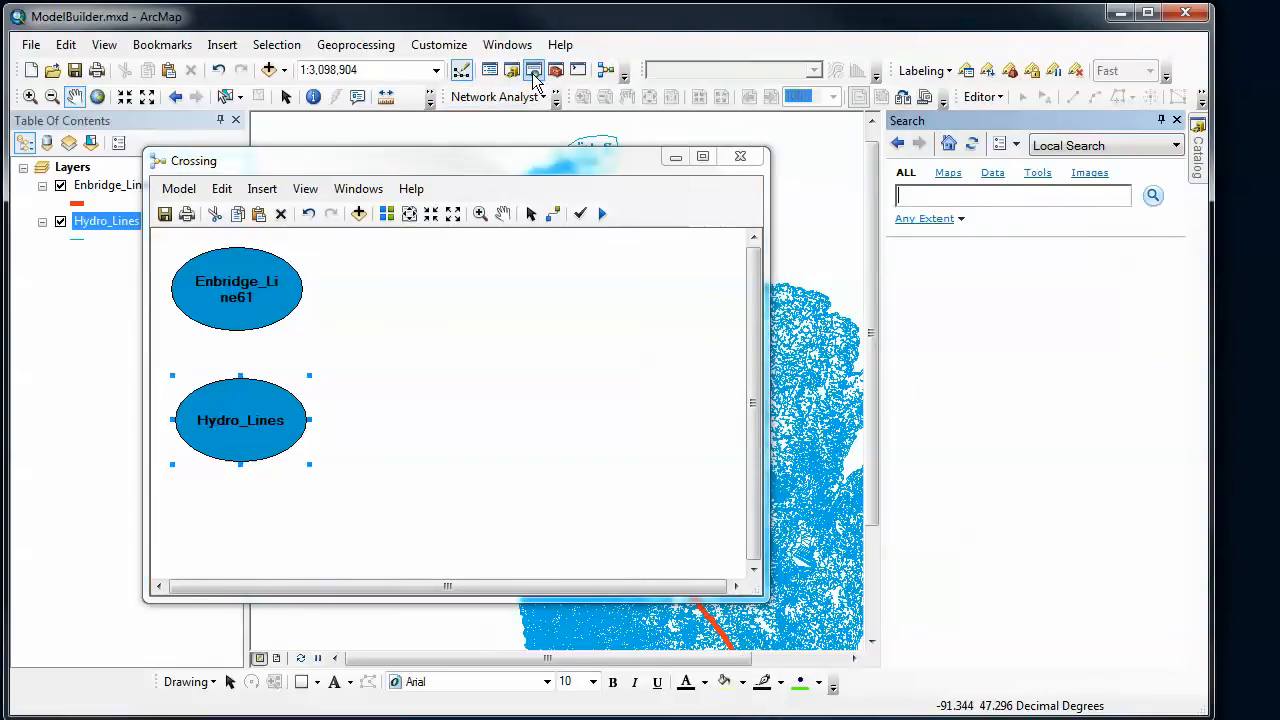
click(1037, 173)
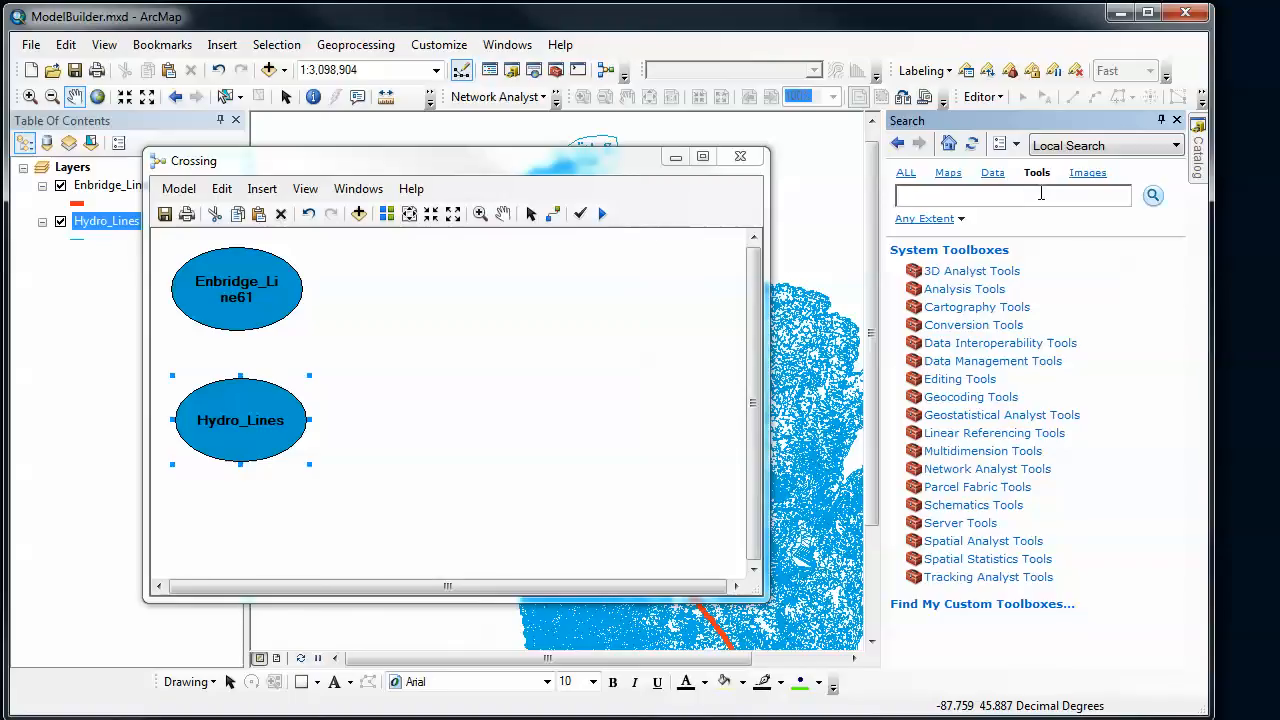
text(select)
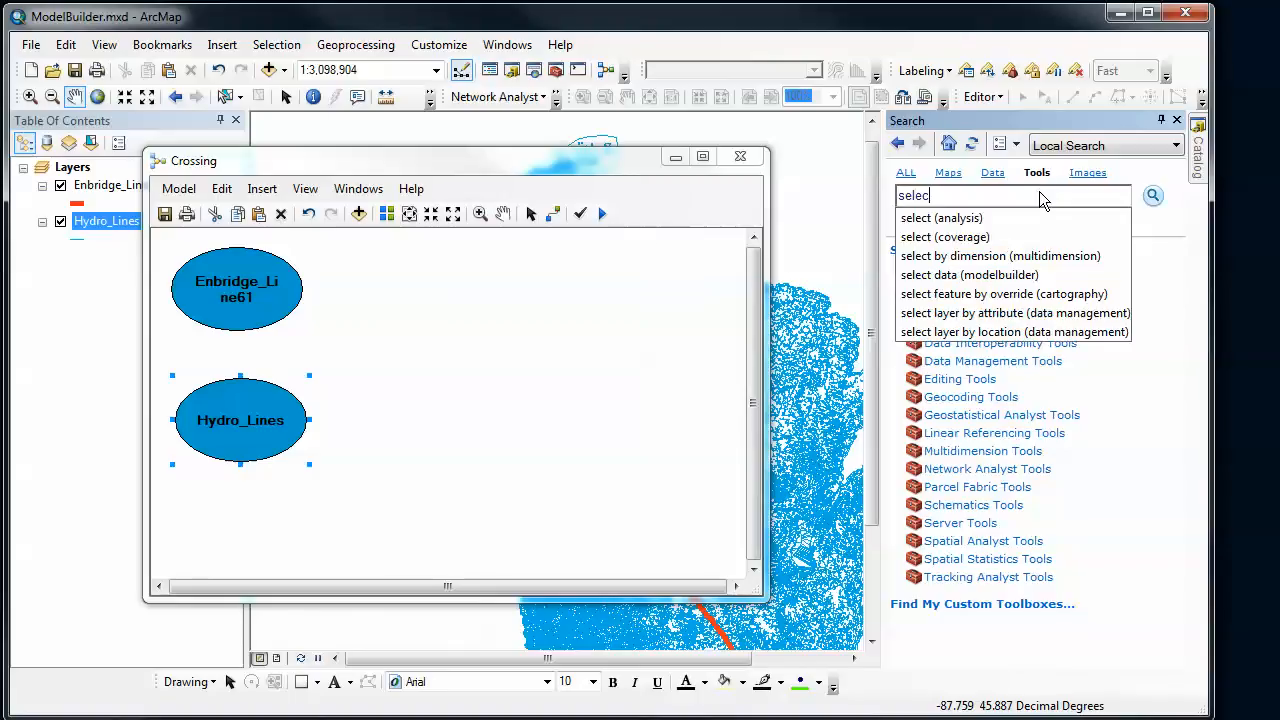
key(Return)
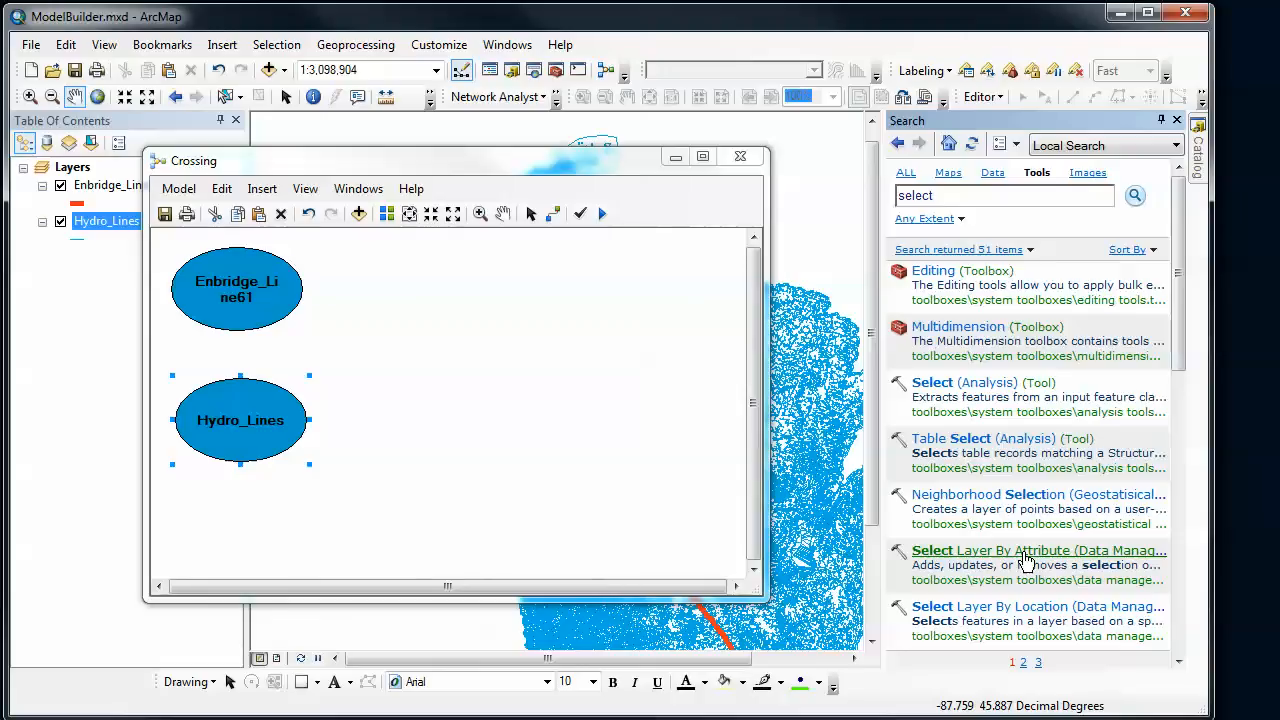
drag(1024, 558, 420, 408)
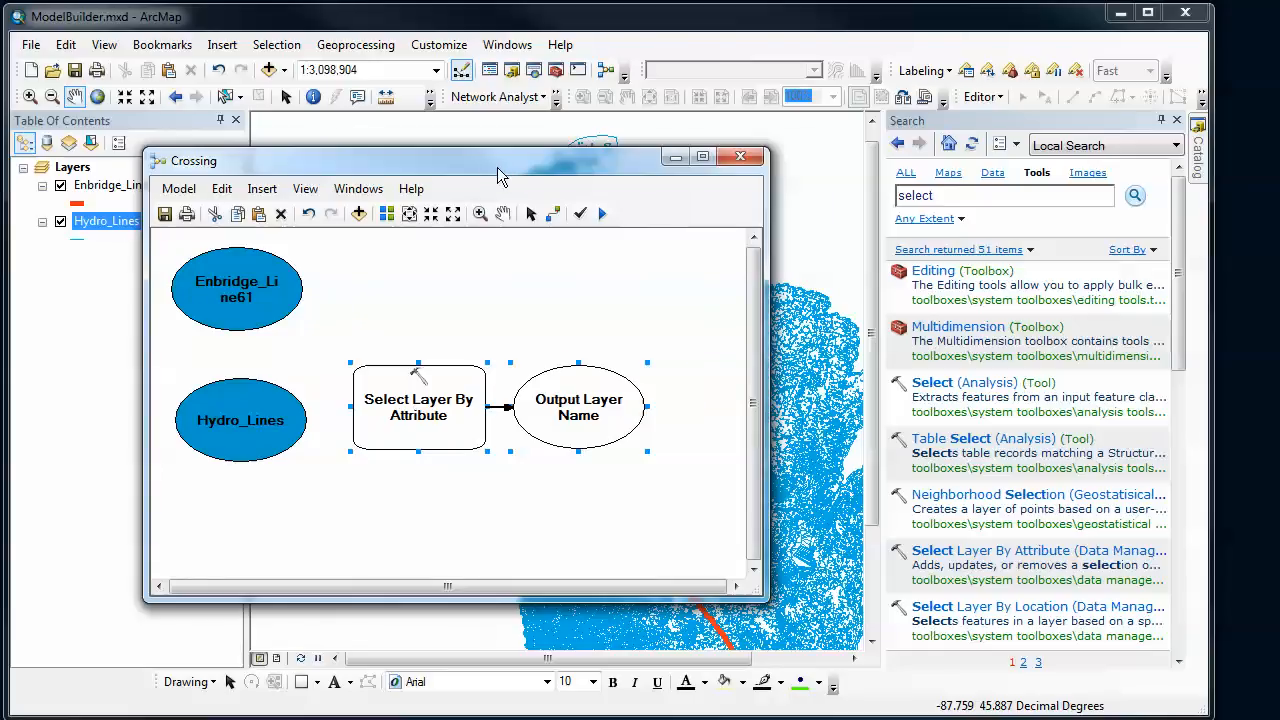
drag(497, 167, 597, 161)
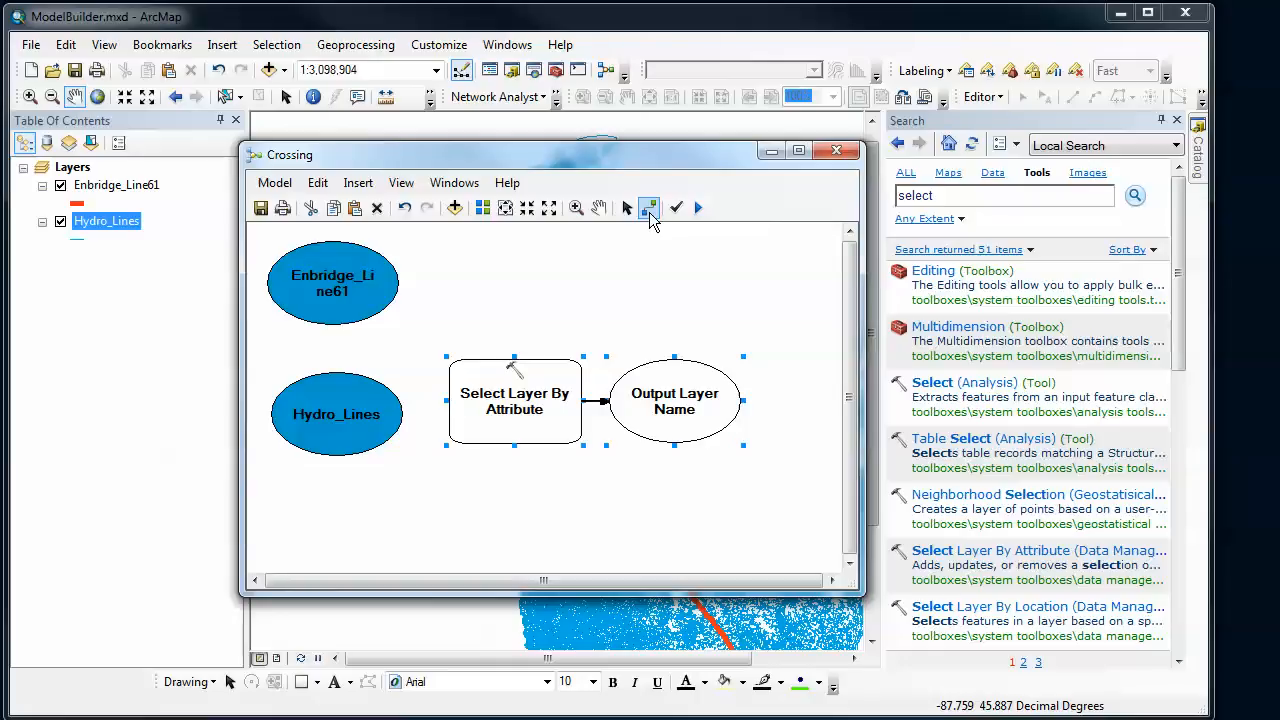
Connect Hydro_Lines to Select Layer By Attribute as its Layer Name or Table View input
click(650, 208)
click(650, 208)
drag(388, 408, 490, 392)
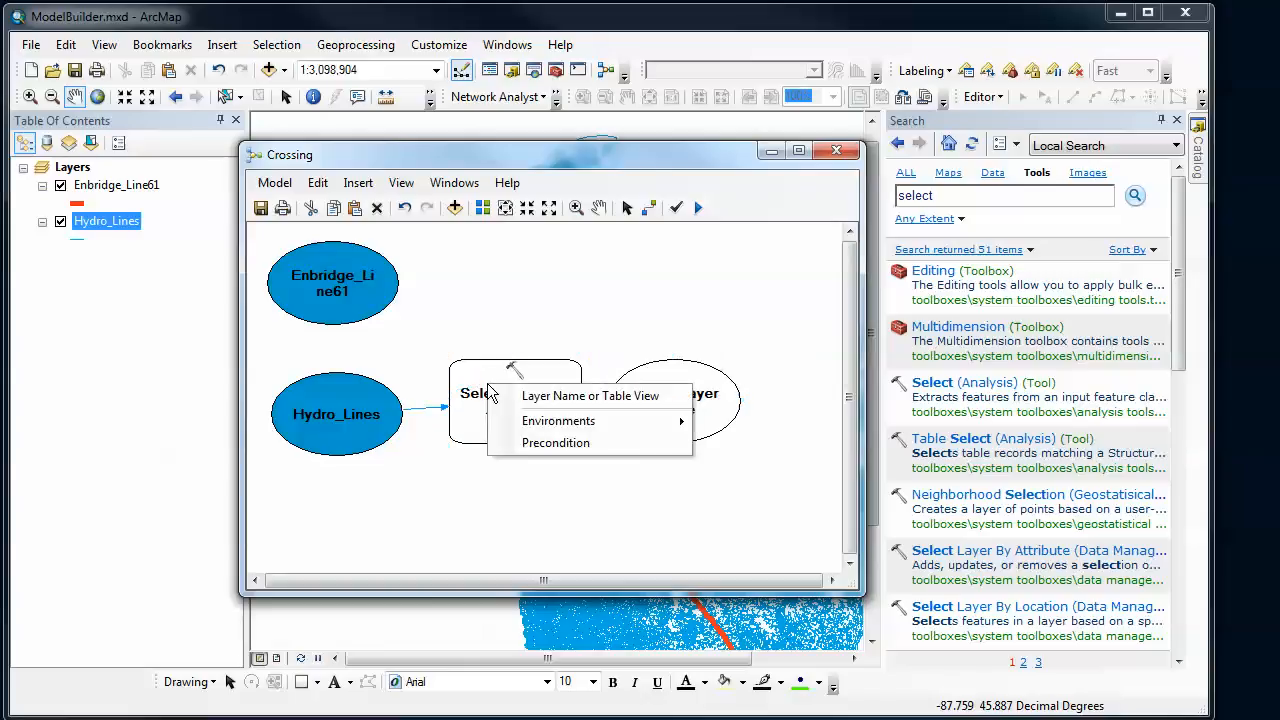
click(540, 403)
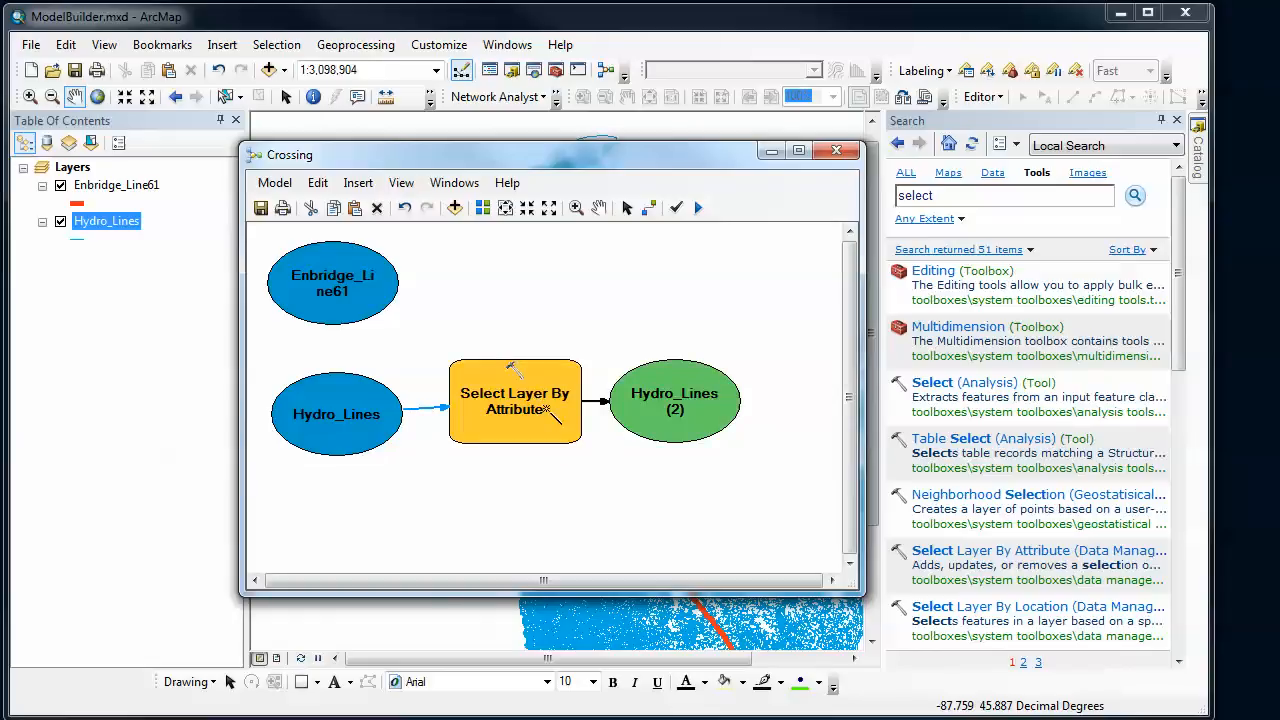